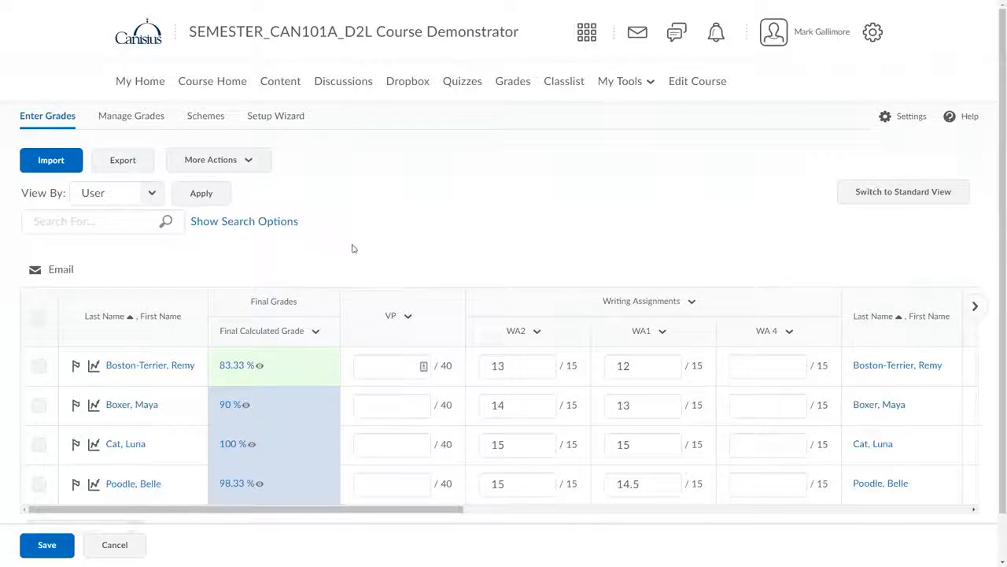
- Review the course's grade items in Manage Grades and open the reordering of grade items and categories
drag(337, 511, 324, 488)
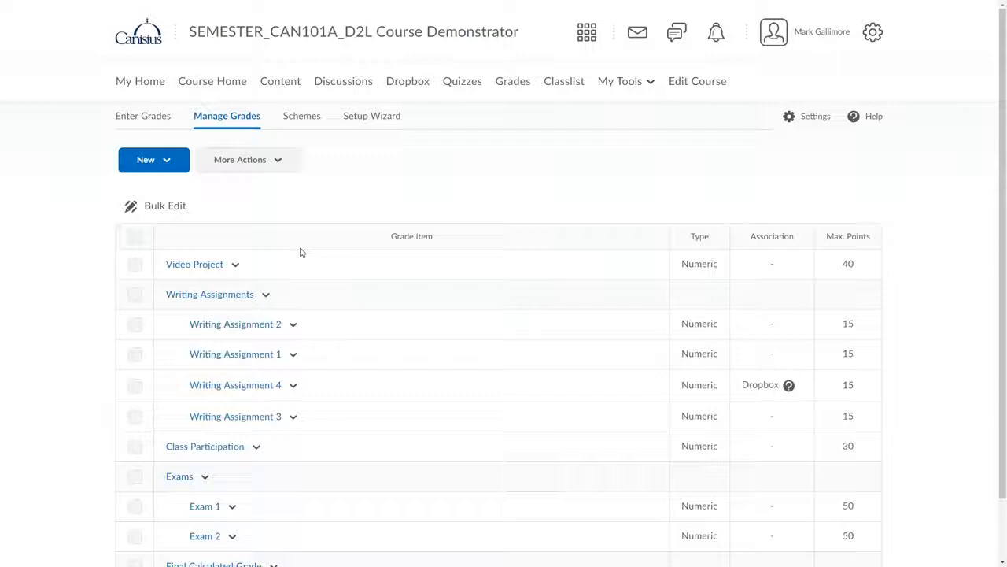
scroll(336, 259, down, 1)
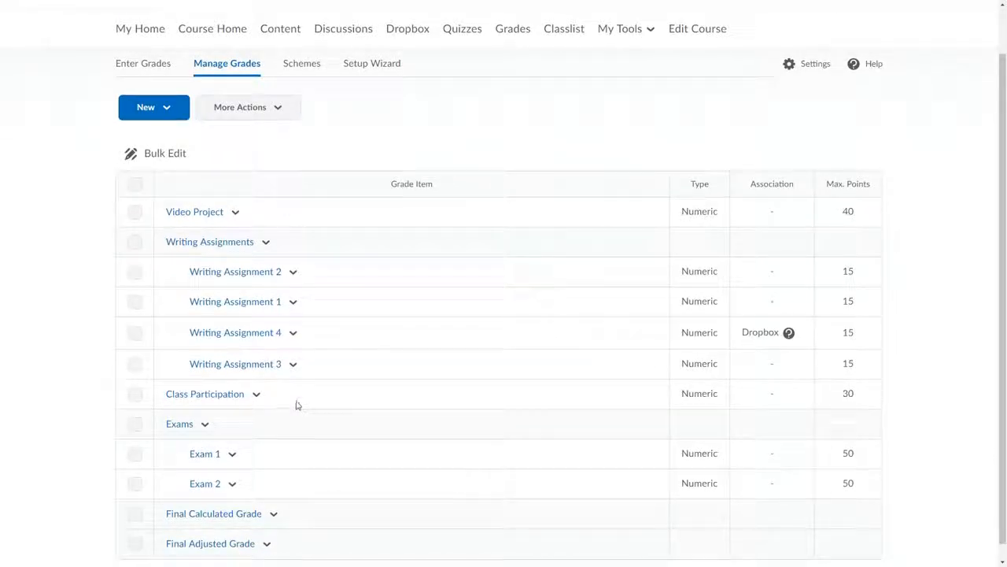
scroll(298, 406, down, 1)
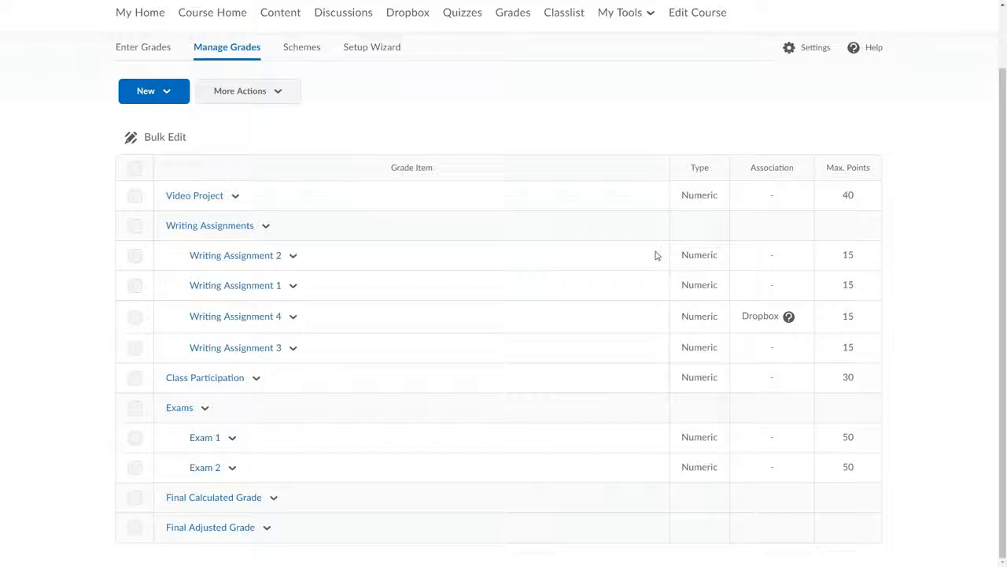
scroll(484, 306, up, 1)
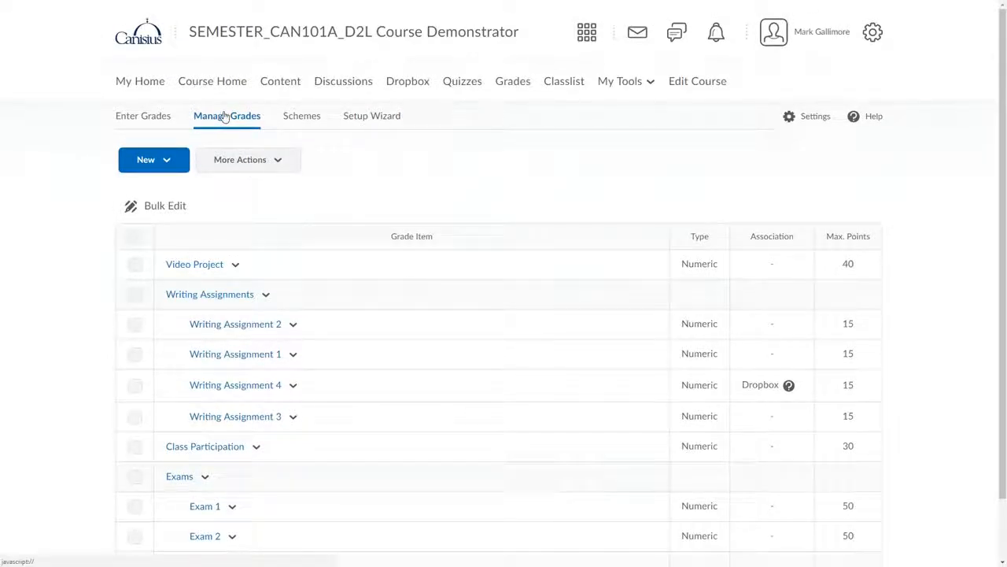
click(281, 161)
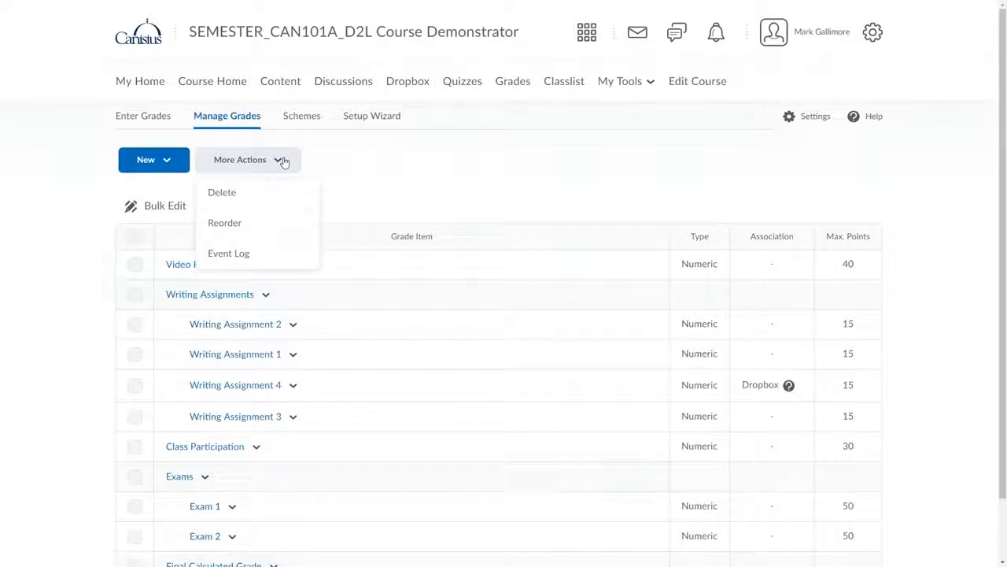
click(238, 224)
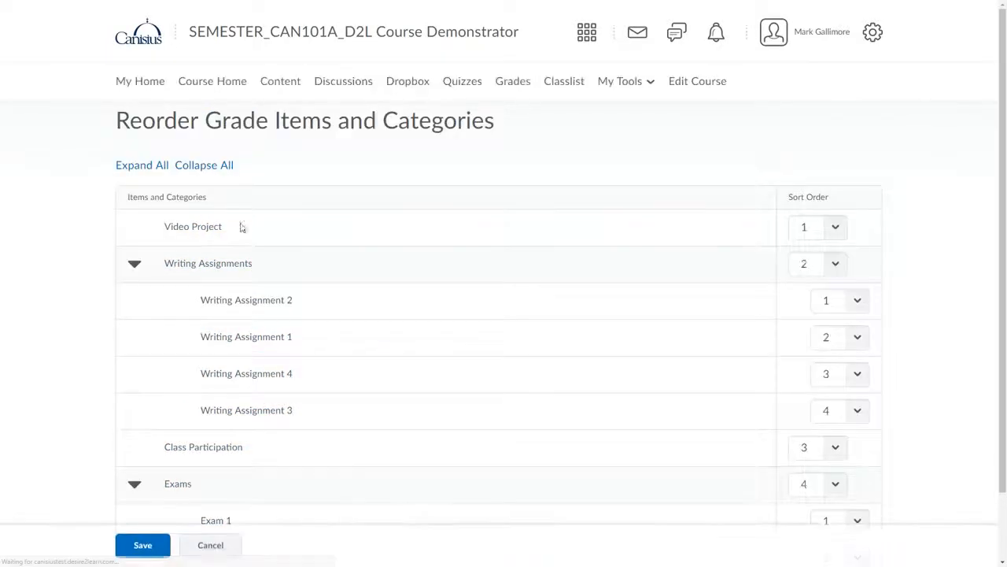
scroll(565, 355, down, 1)
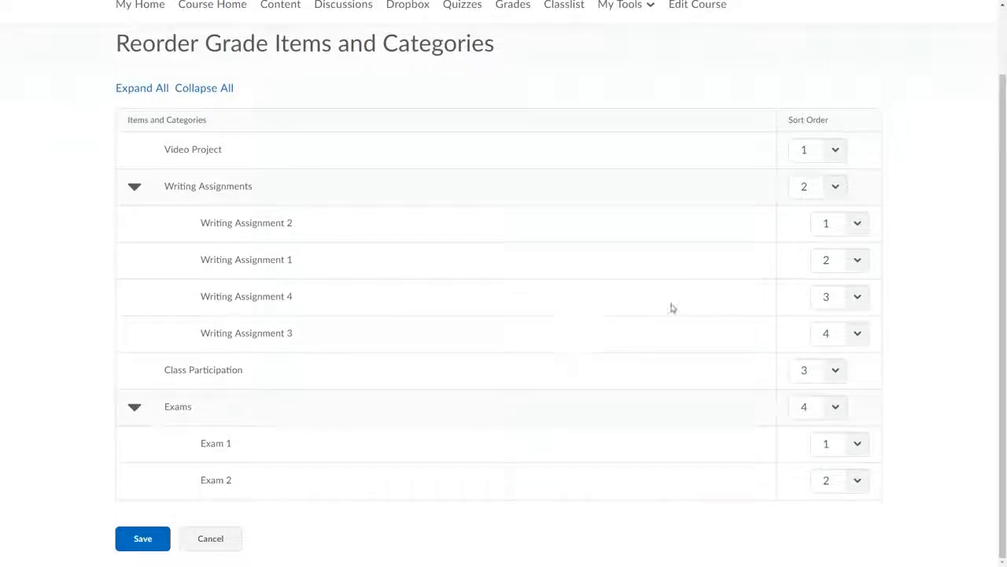
- Set the sort order of Video Project to 4 and of Class Participation to 3
click(815, 265)
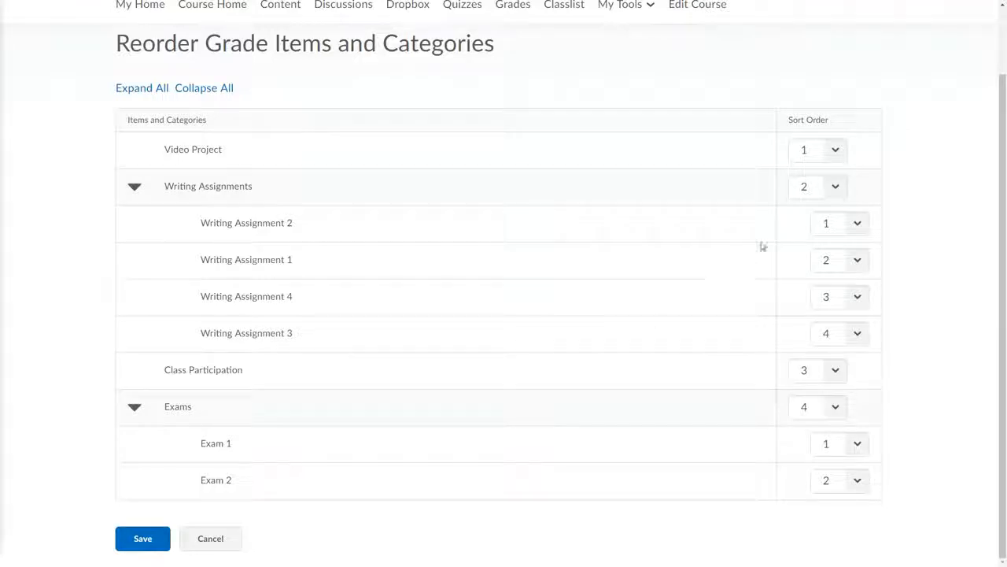
click(836, 149)
click(808, 210)
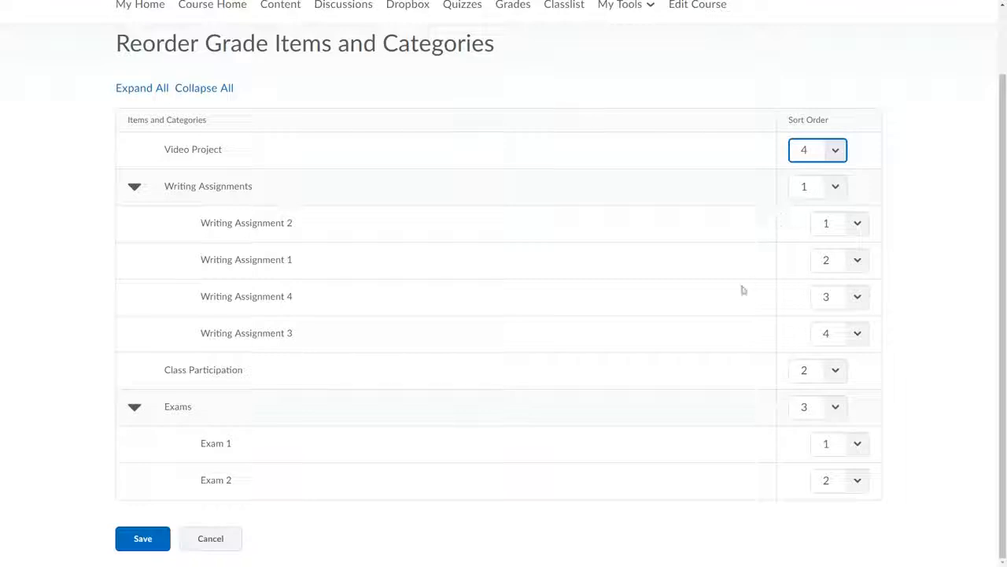
click(837, 375)
click(810, 417)
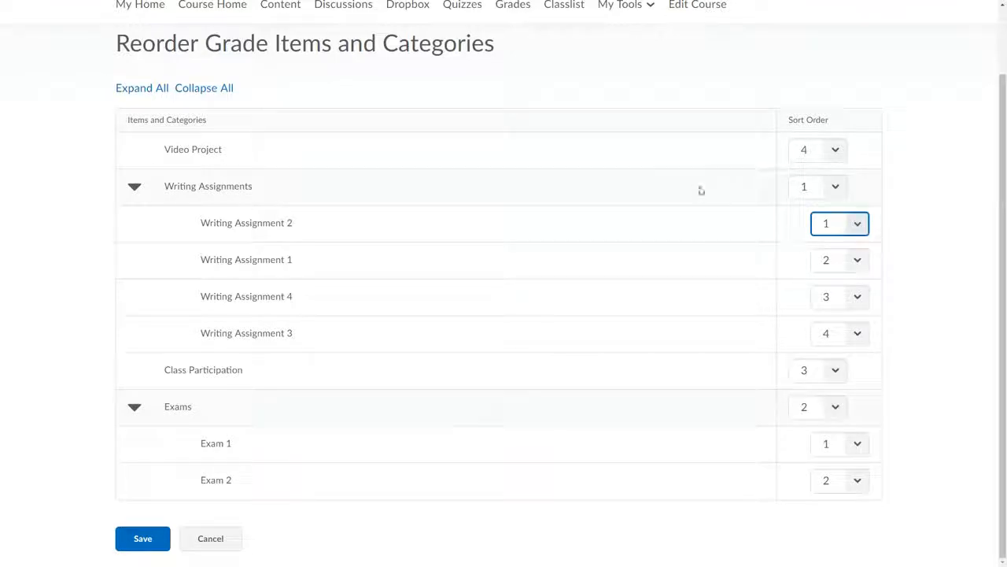
- Set the sort order of Writing Assignment 2 to 2 and Writing Assignment 4 to 4, and save the new order
click(857, 224)
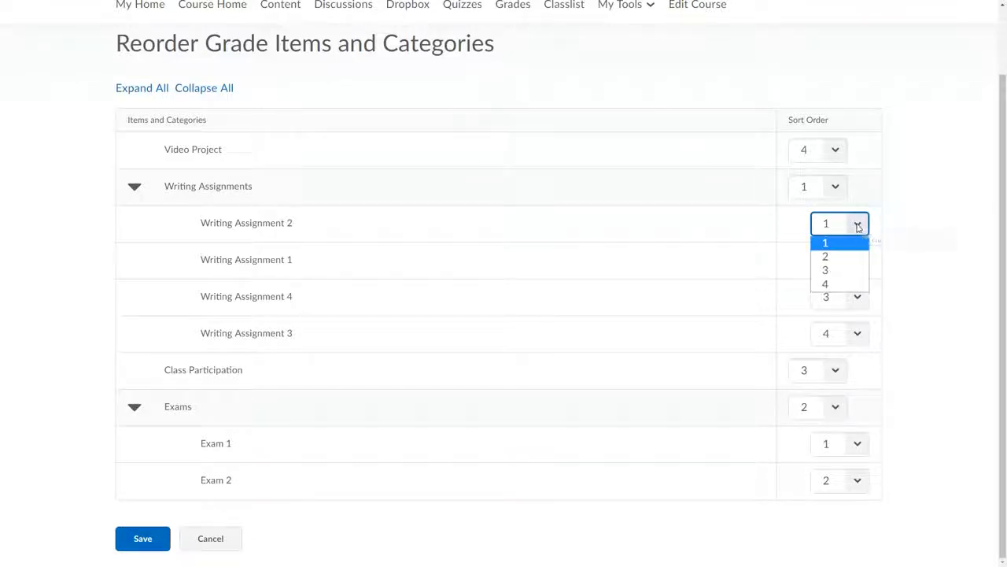
click(841, 258)
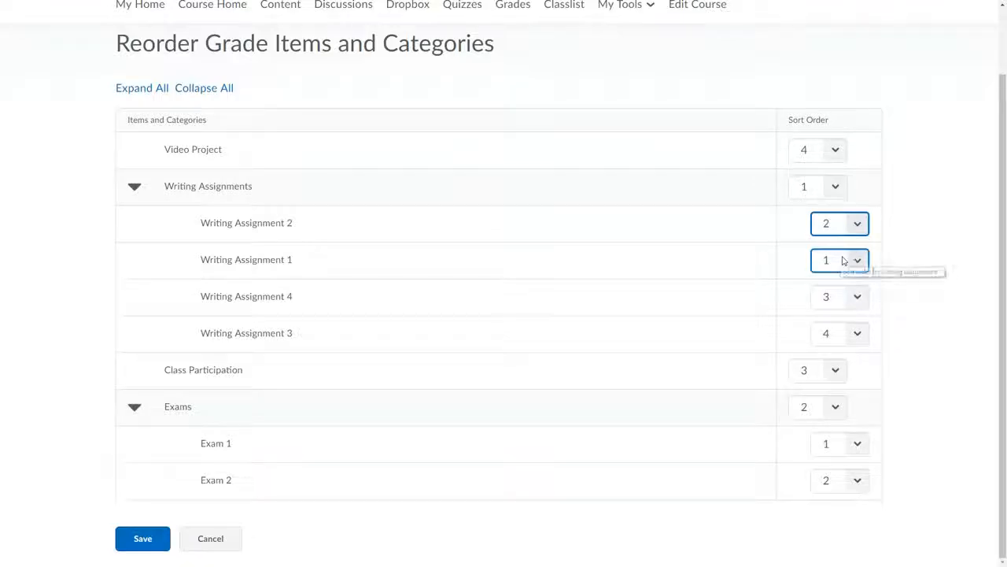
click(834, 296)
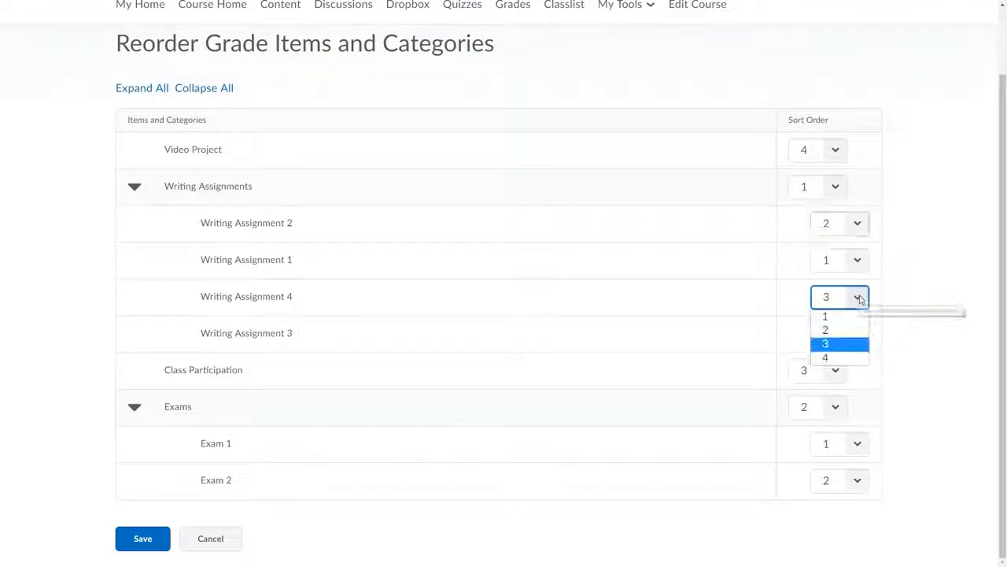
click(838, 360)
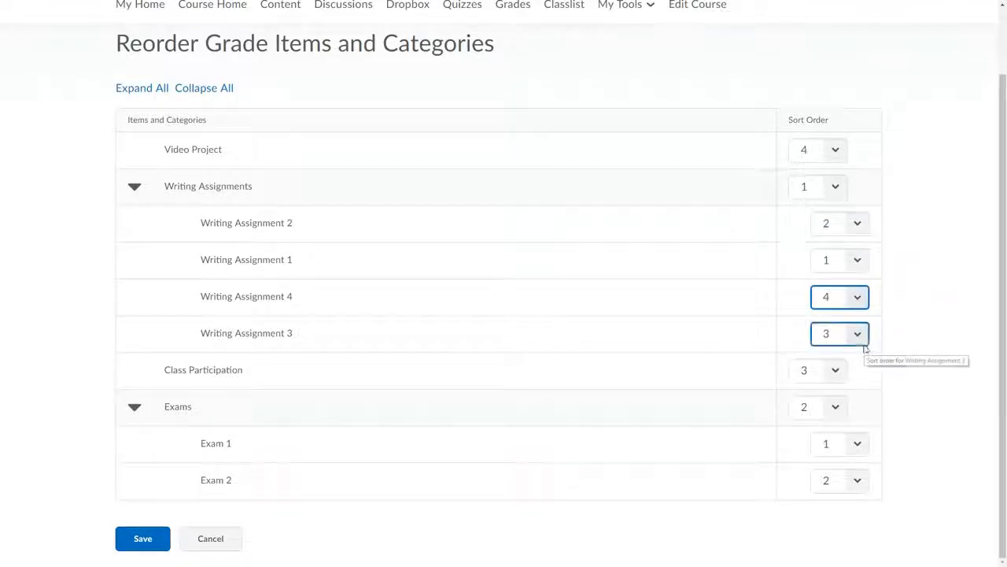
click(142, 540)
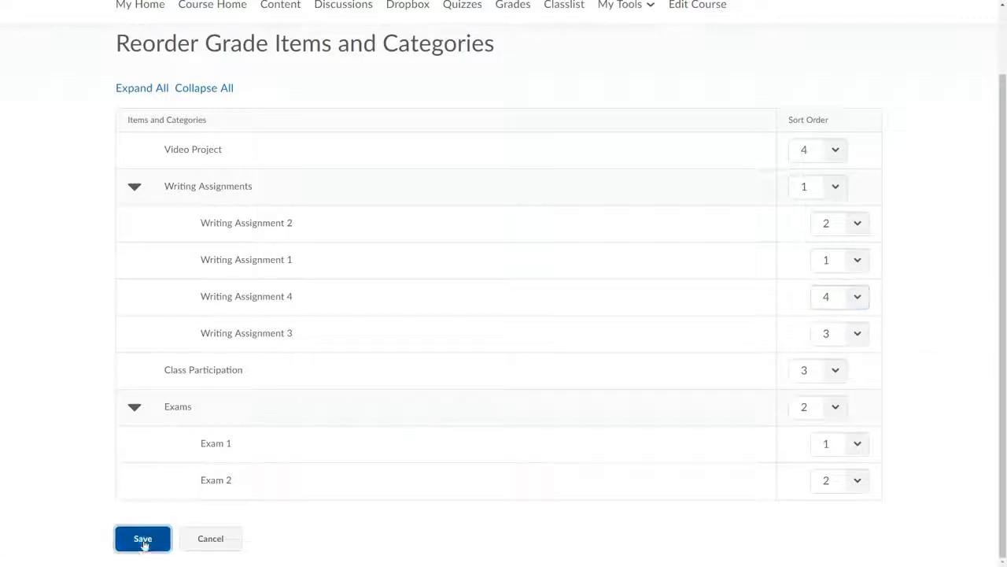
- Delete the Writing Assignment 3 grade item from the gradebook
scroll(315, 430, down, 1)
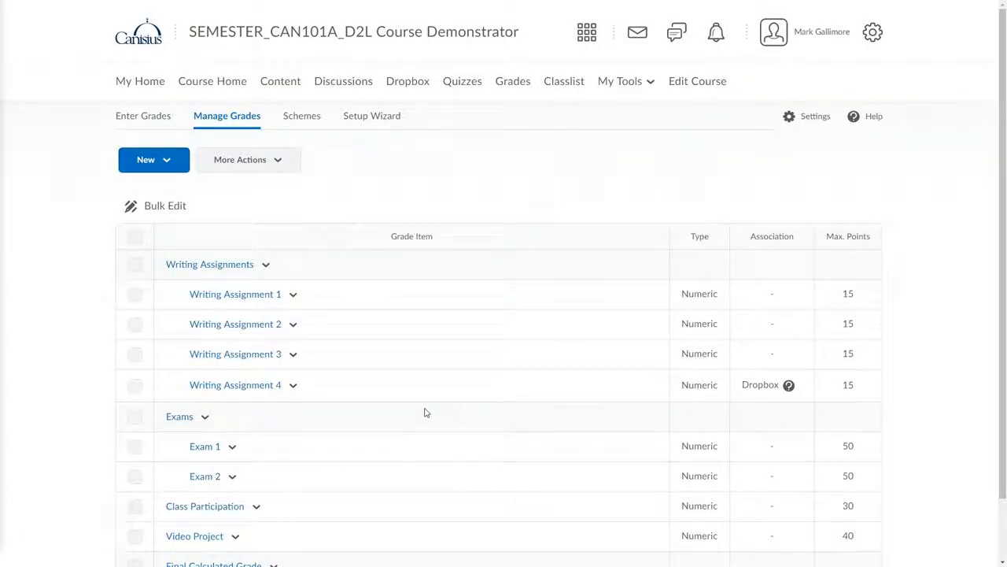
scroll(425, 412, down, 1)
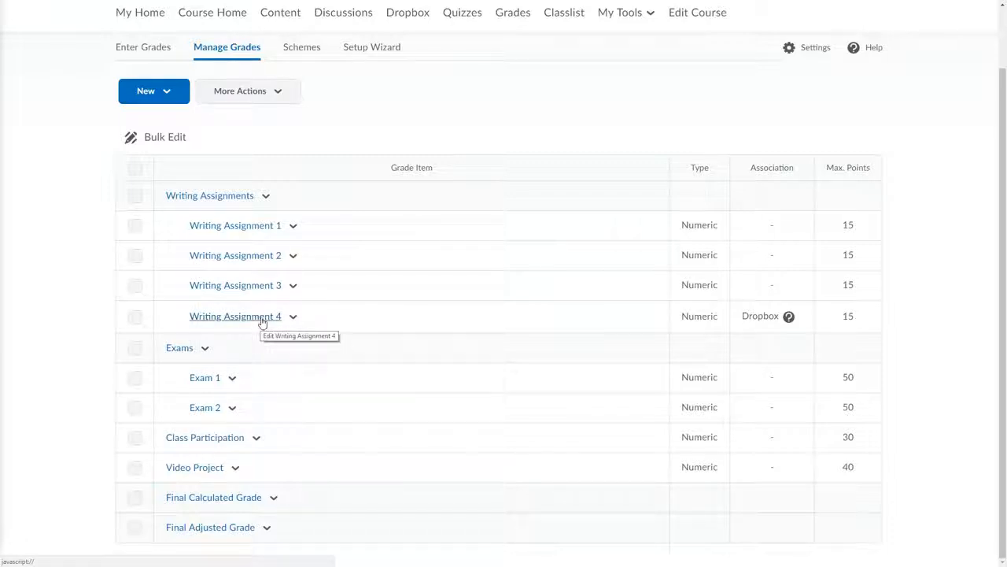
click(274, 90)
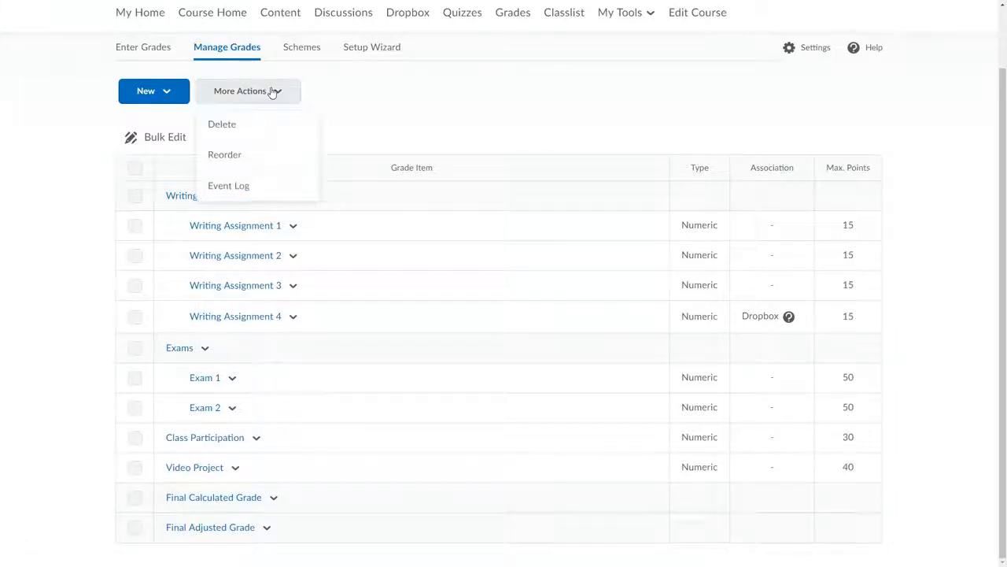
click(227, 126)
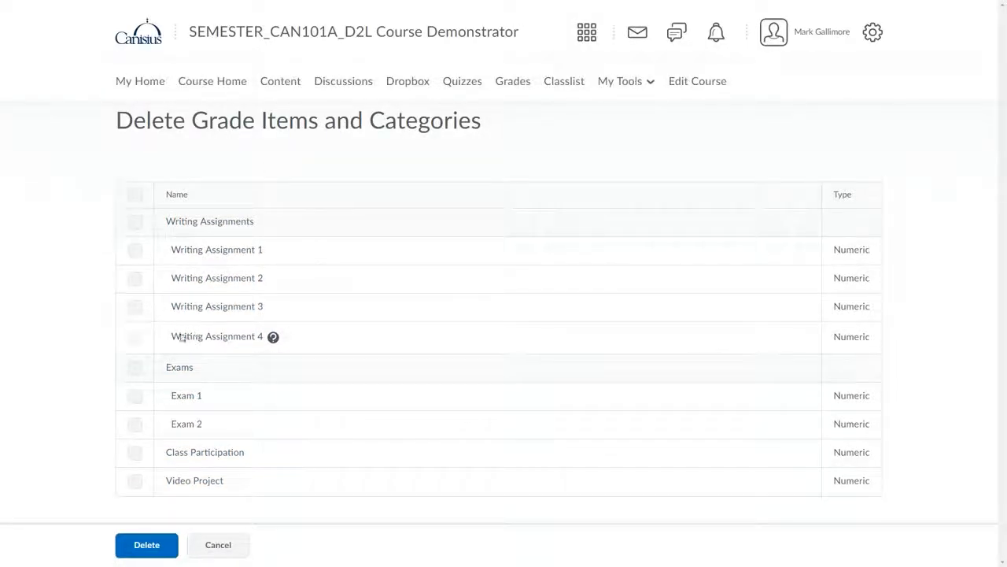
click(134, 307)
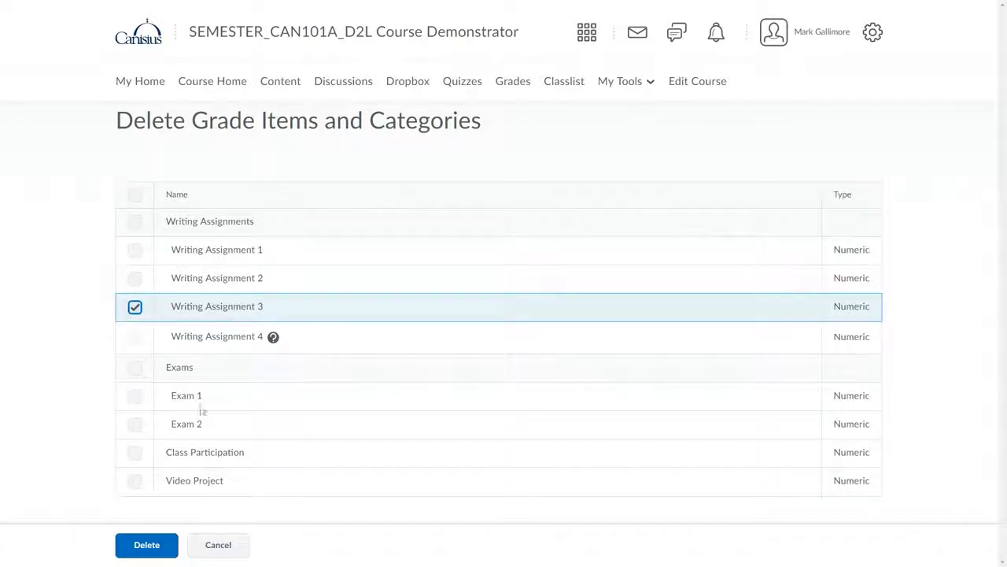
click(142, 543)
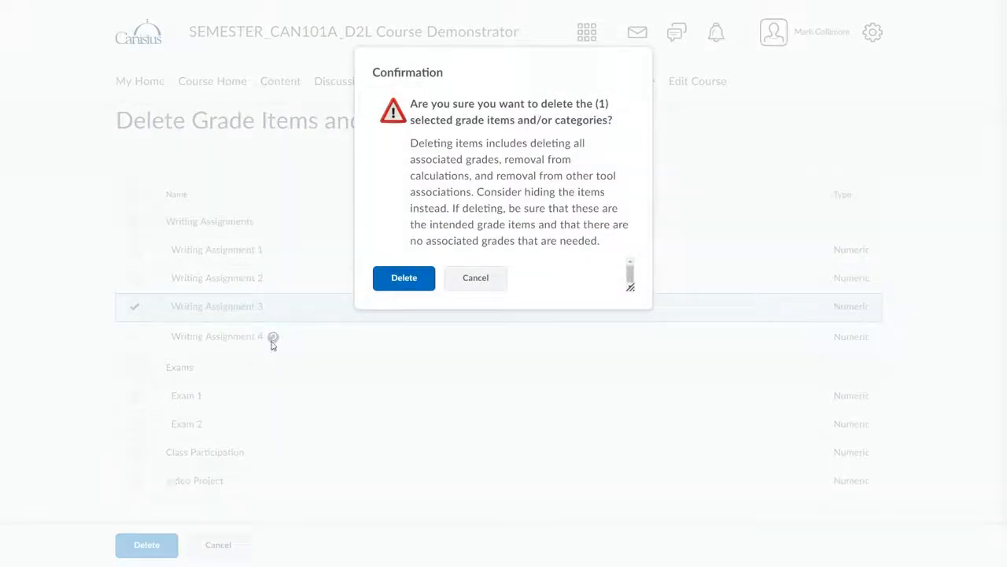
click(404, 279)
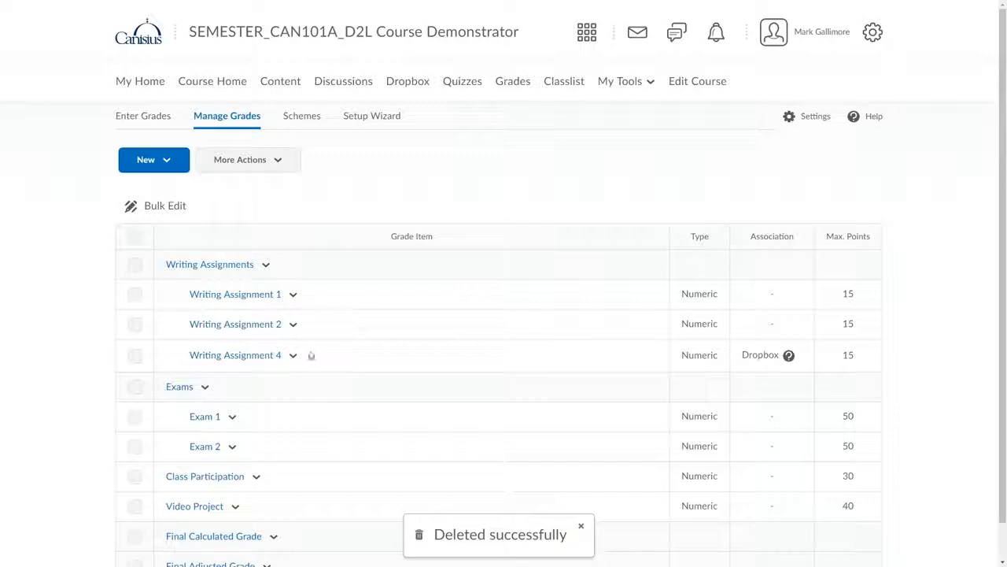
- Inspect the association details of Writing Assignment 4 in the list for deleting grade items
click(249, 169)
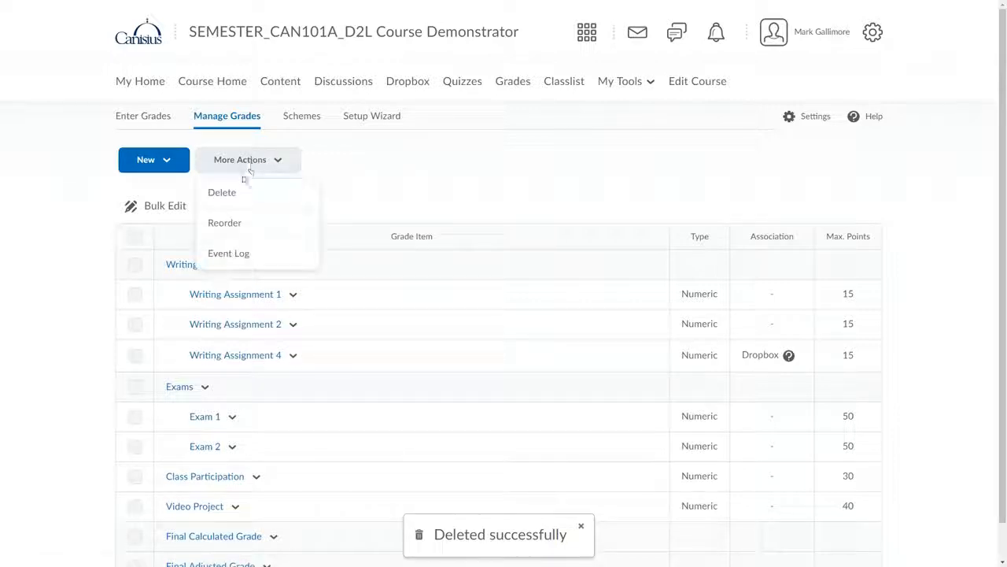
click(225, 194)
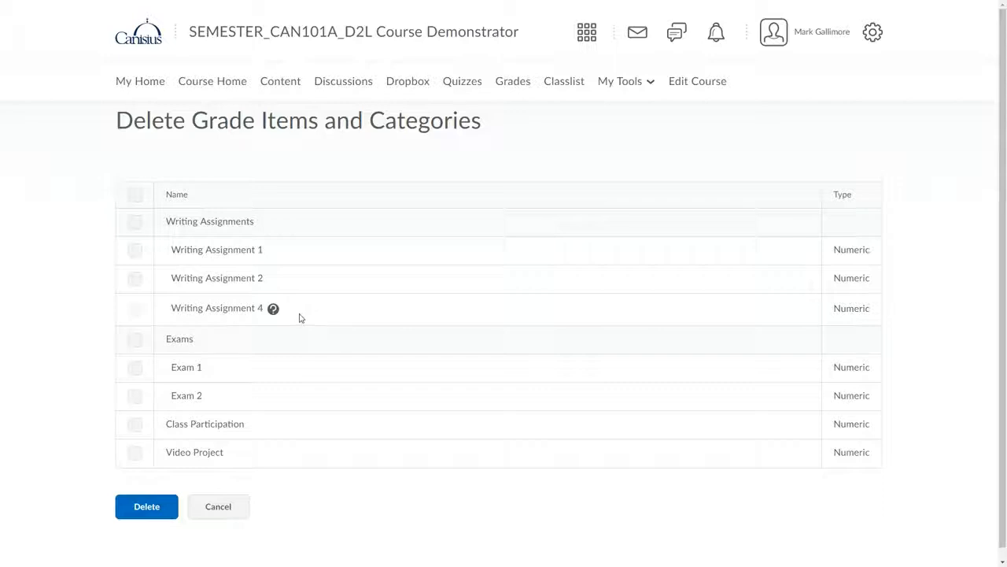
click(273, 309)
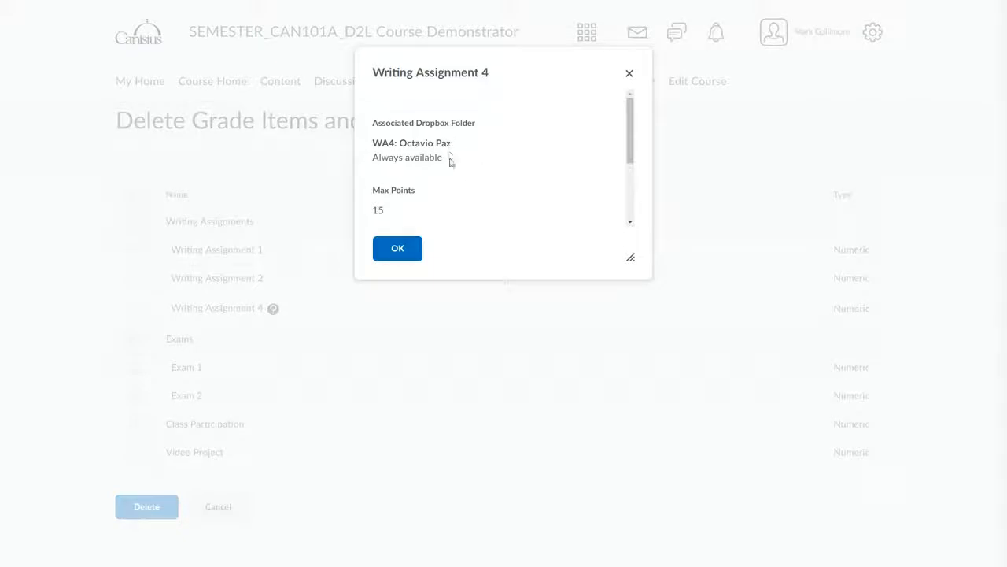
scroll(452, 176, down, 3)
click(398, 251)
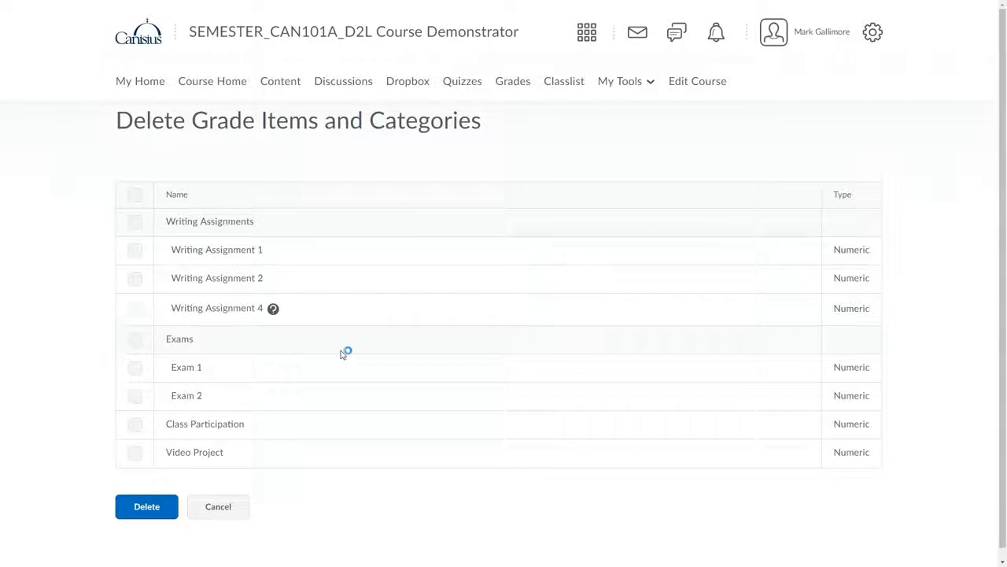
- Set the grade item of the dropbox folder "WA4: Octavio Paz" to None and save the folder
click(408, 83)
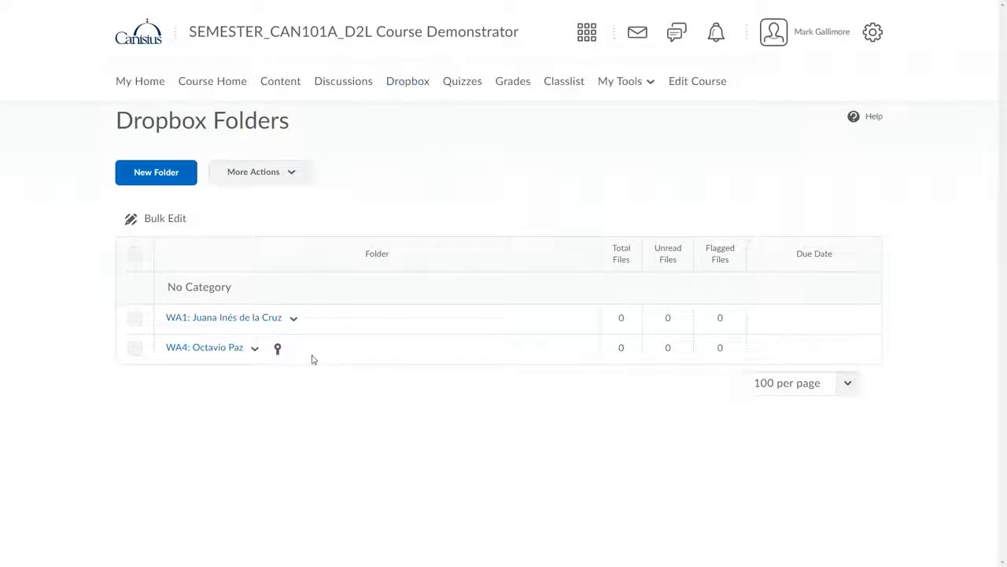
click(255, 349)
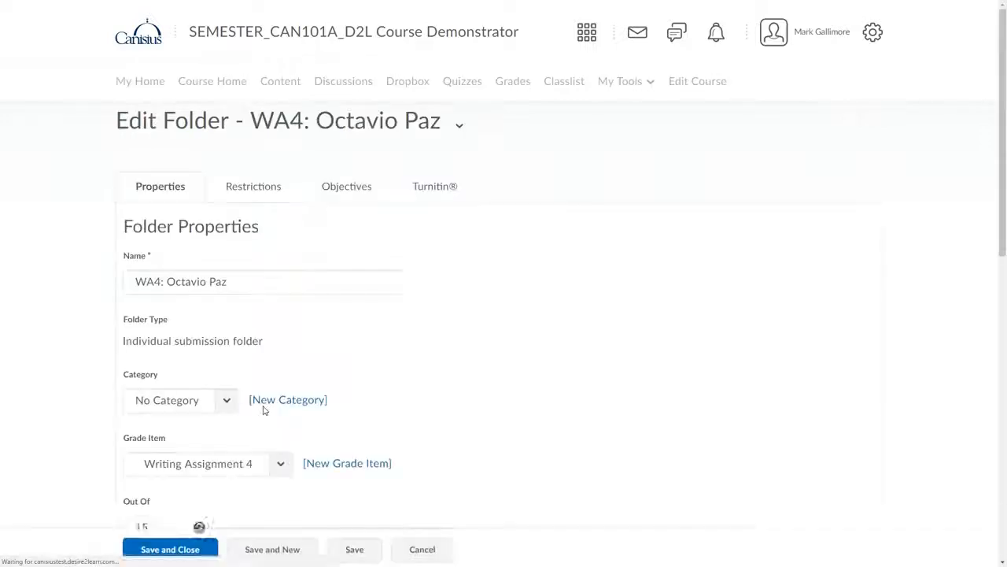
scroll(266, 407, down, 1)
scroll(266, 406, down, 1)
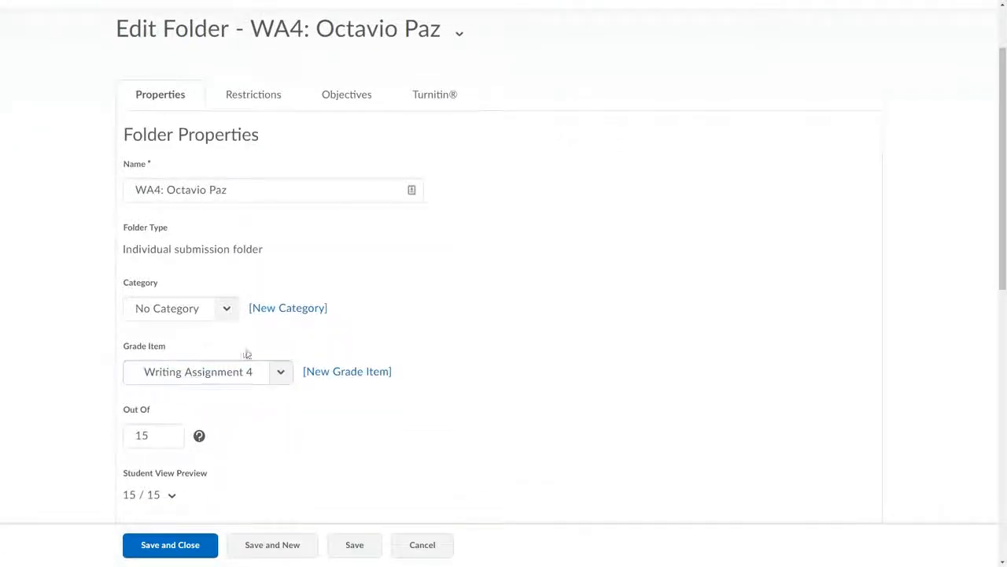
click(279, 373)
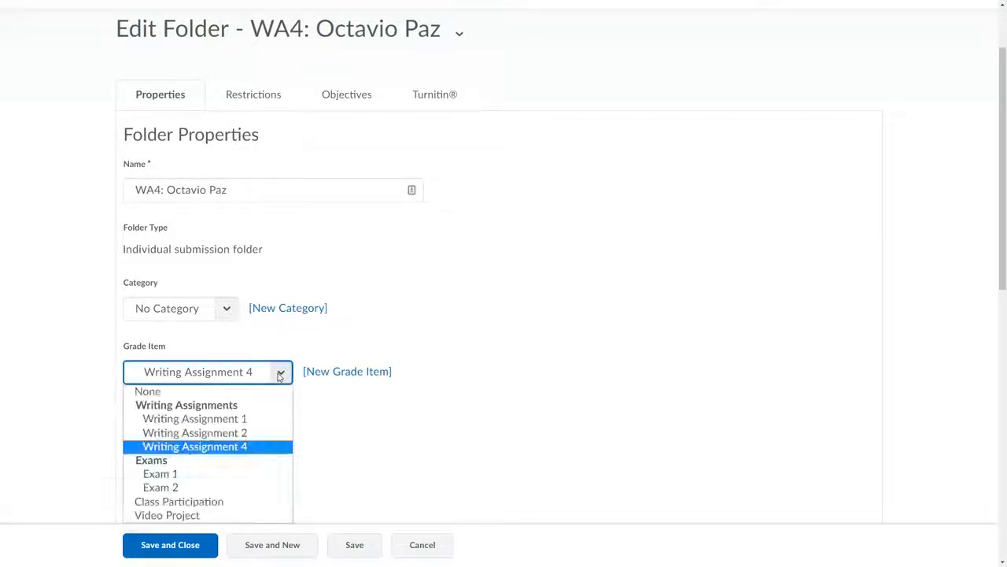
click(186, 395)
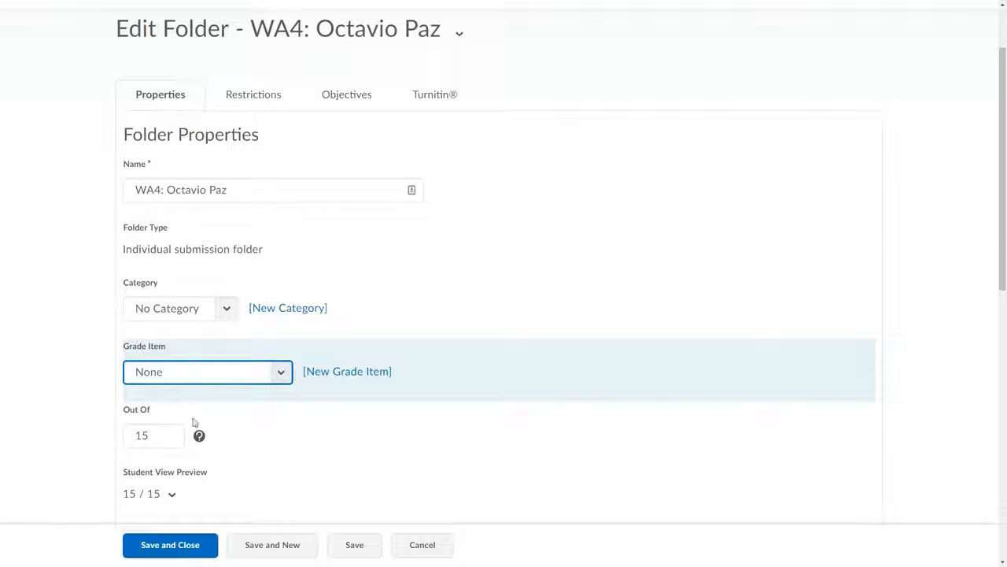
click(166, 540)
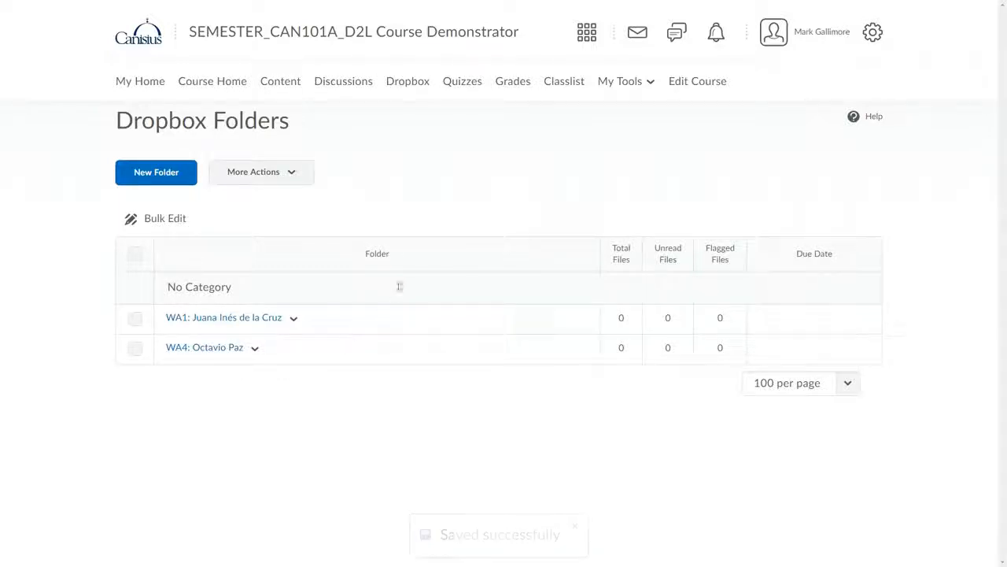
- Return to the gradebook and delete the Writing Assignment 4 grade item, confirming the deletion
click(515, 82)
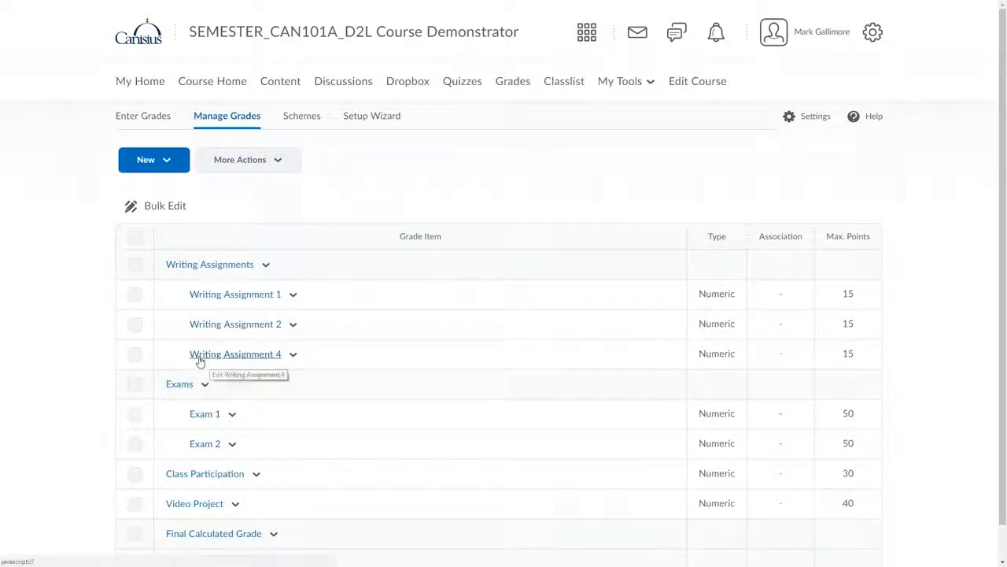
click(259, 160)
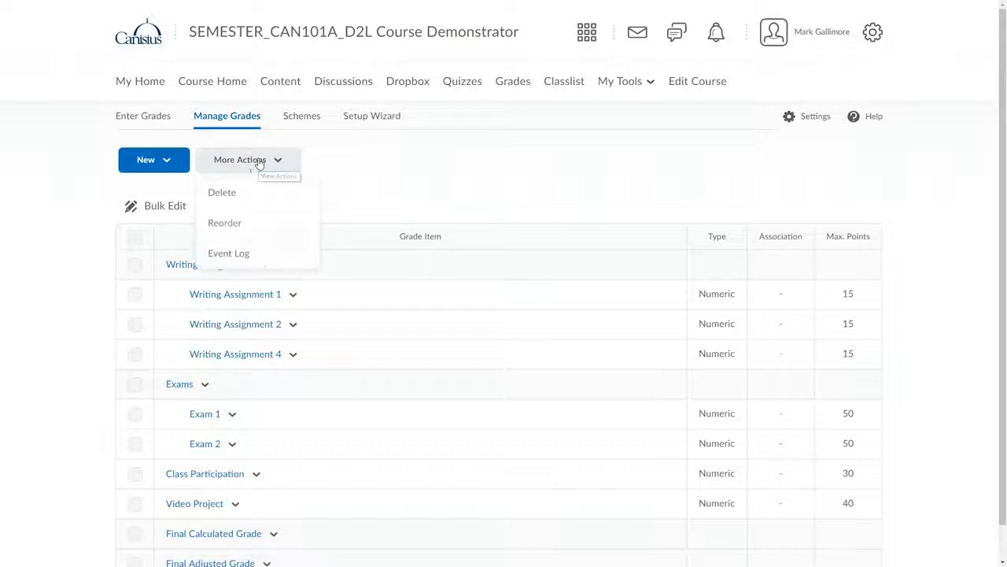
click(222, 193)
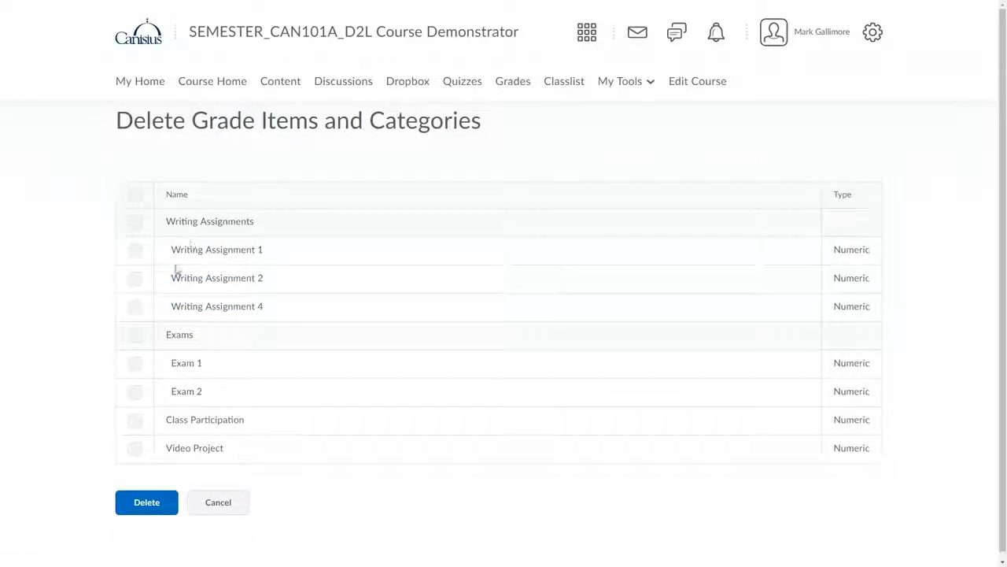
click(135, 309)
click(146, 502)
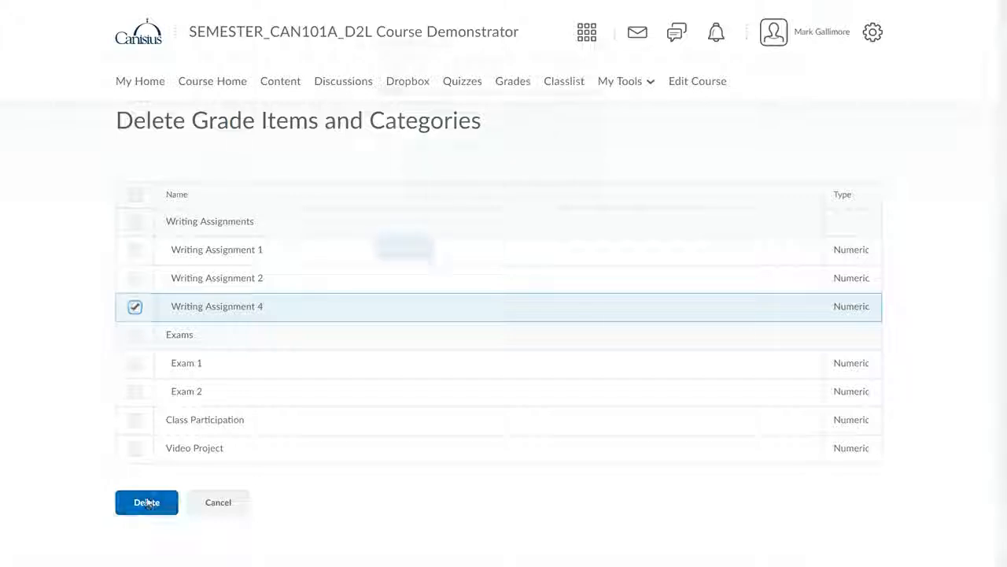
click(395, 274)
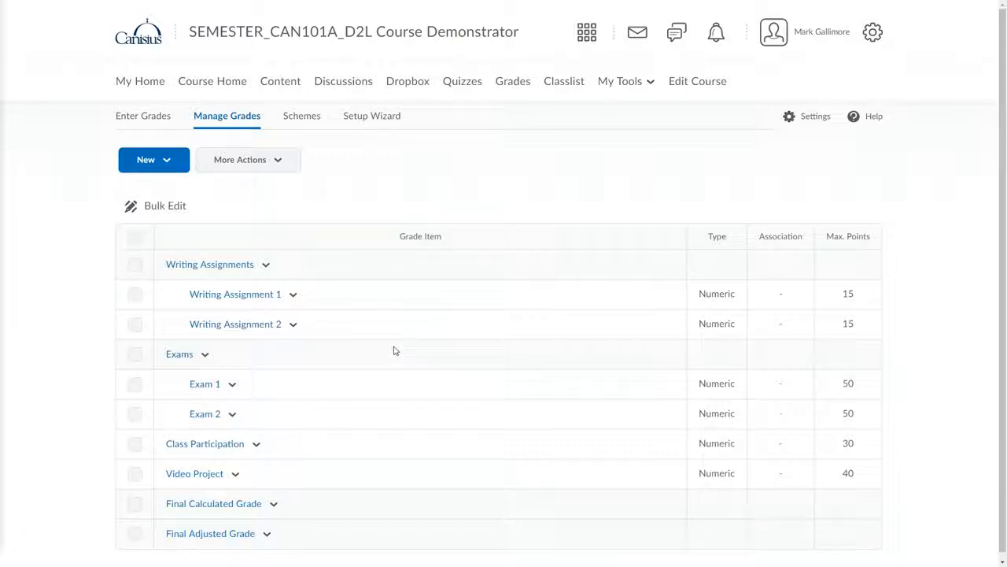
- Restore the deleted Writing Assignment 4 and Writing Assignment 3 from the gradebook's event log, and return to the list of grade items
click(262, 161)
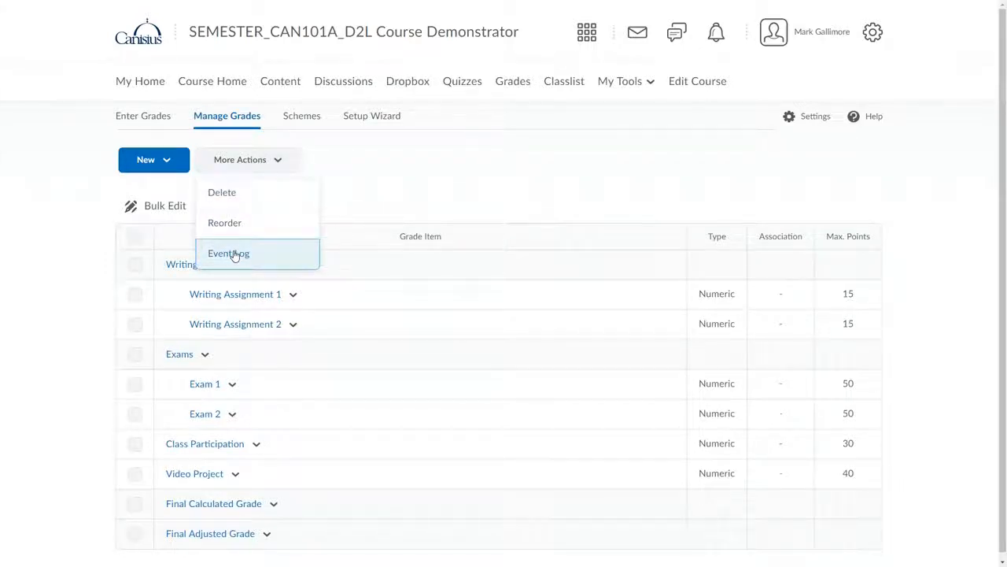
click(234, 255)
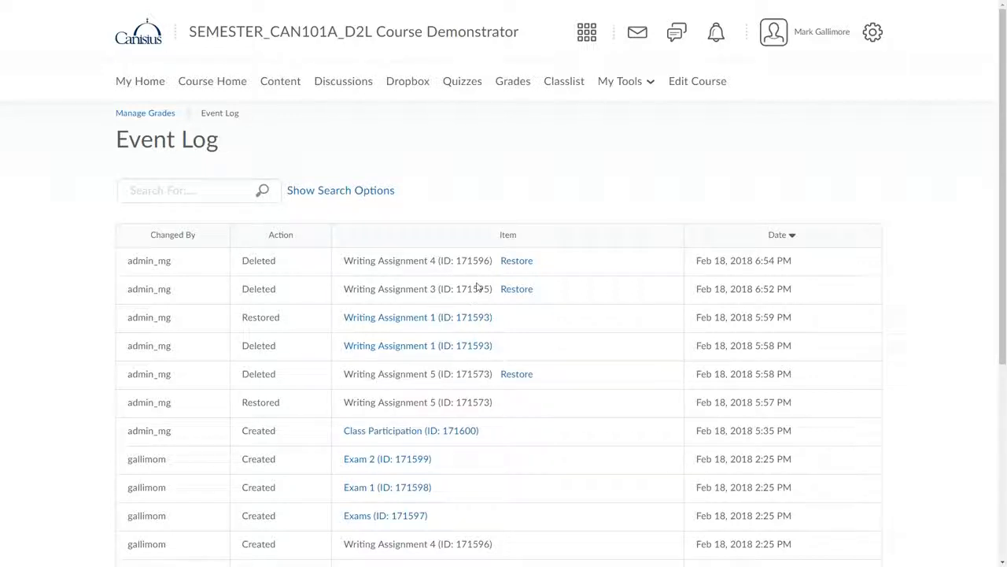
click(520, 263)
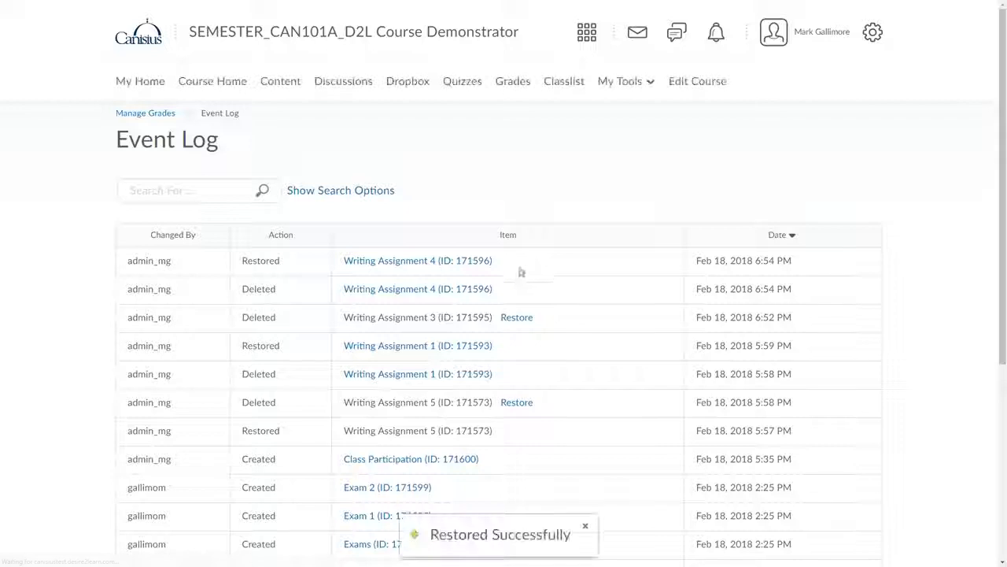
click(515, 319)
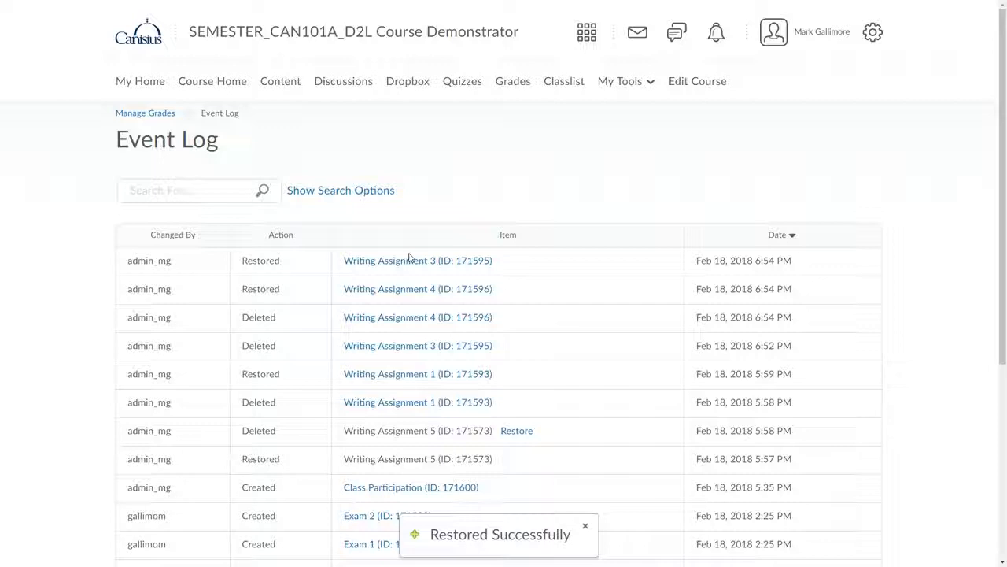
click(248, 187)
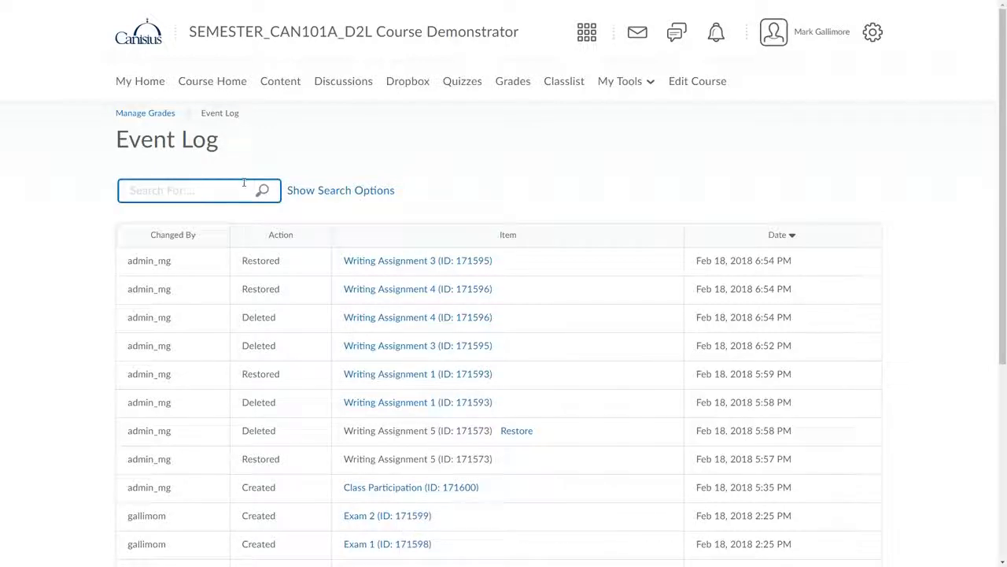
click(150, 114)
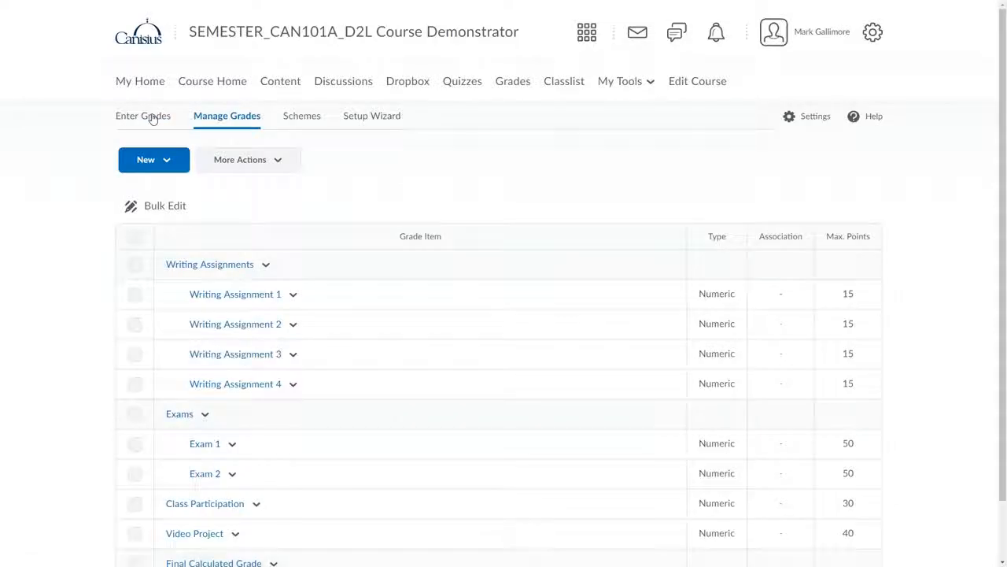
scroll(375, 311, down, 1)
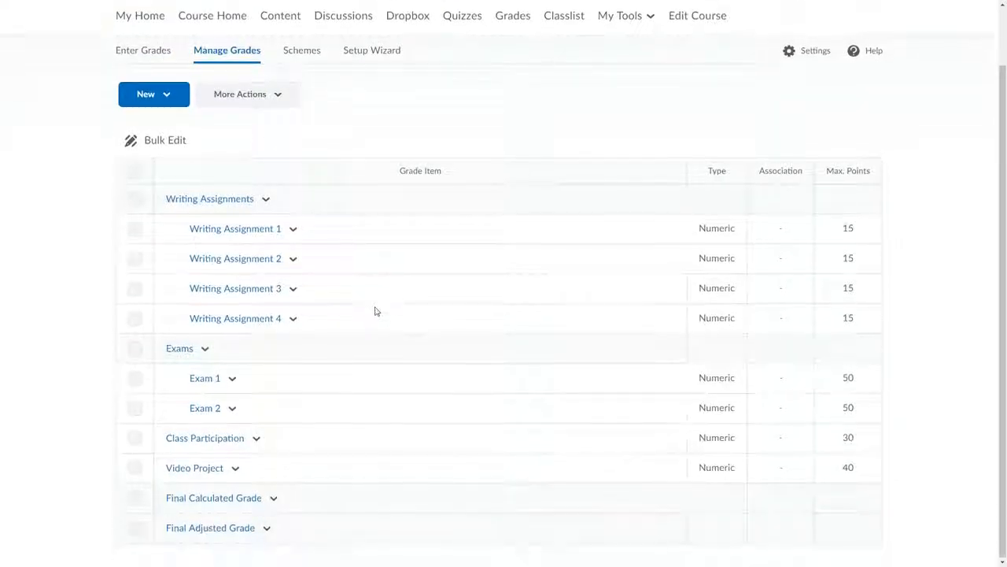